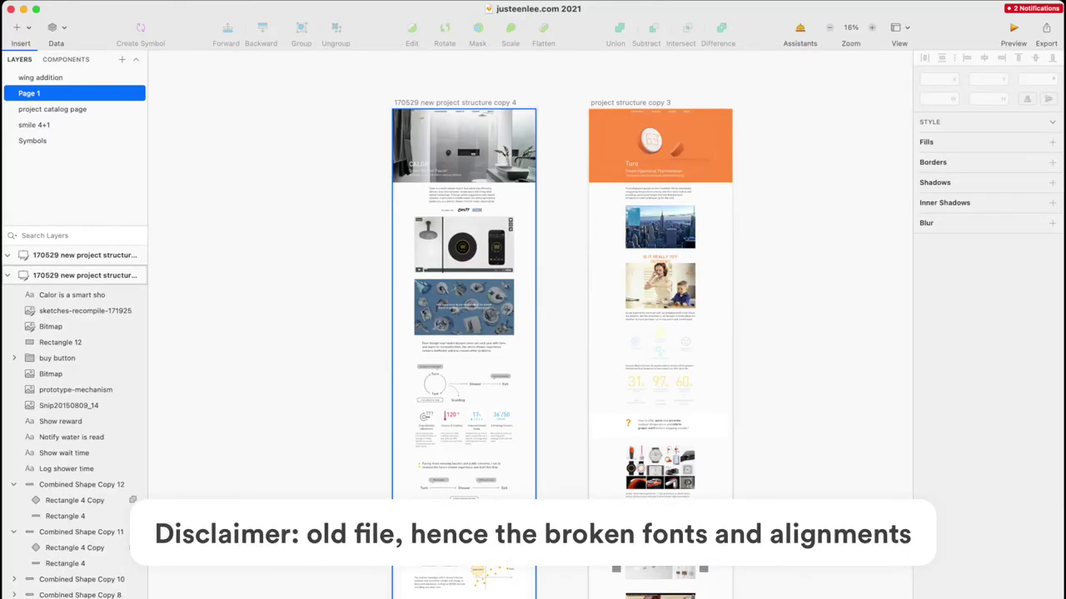
Select the Calor project artboard and compare its header area with the Turo artboard's header
left_click(75, 275)
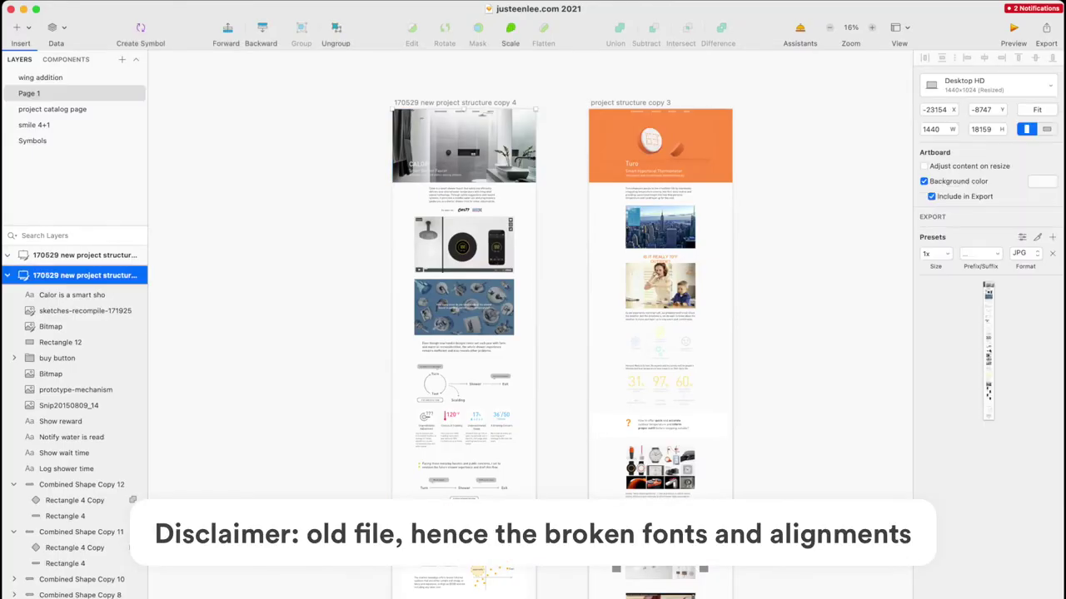
key("super+2")
scroll(576, 138, "up", 5)
scroll(576, 138, "up", 10)
scroll(576, 138, "left", 5)
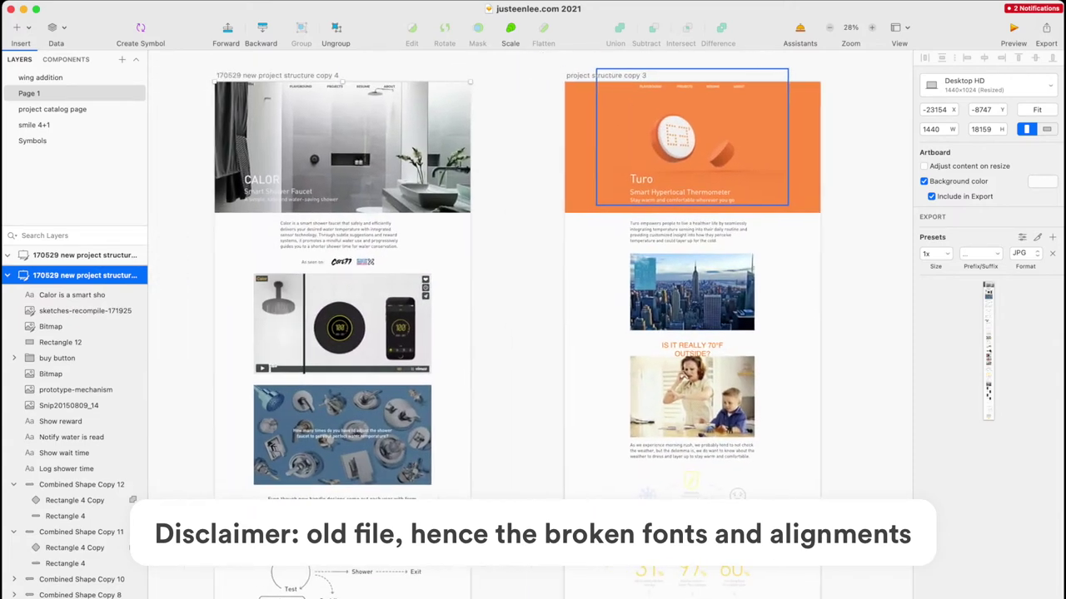
left_click(576, 138)
scroll(576, 138, "down", 1)
scroll(379, 319, "up", 1)
scroll(379, 319, "right", 1)
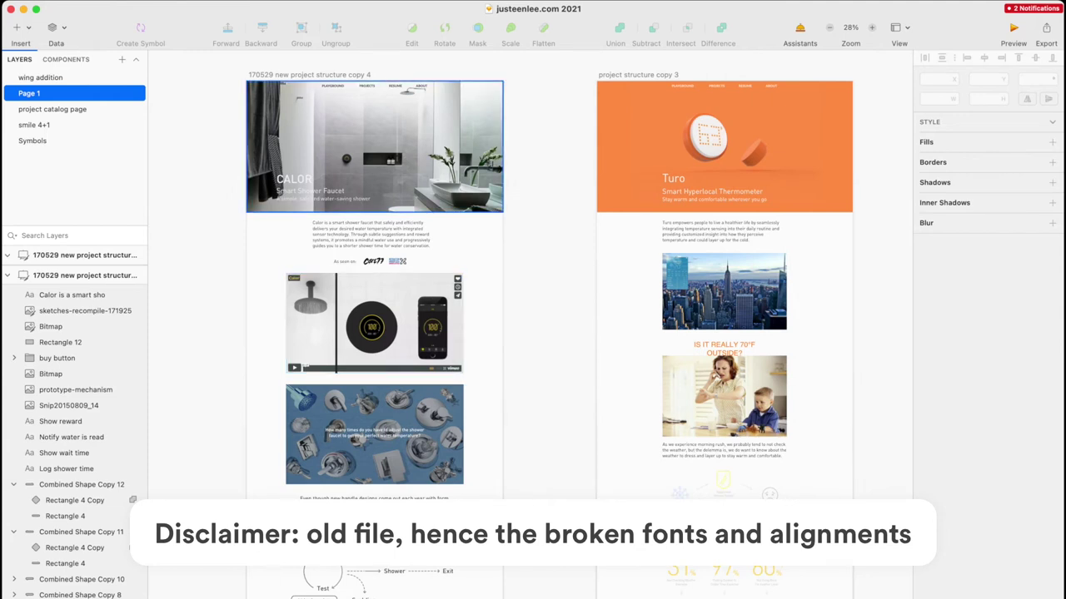
Examine the Calor and Turo project layouts side by side from header to end, including their research, prototype and app sections
scroll(550, 324, "down", 10)
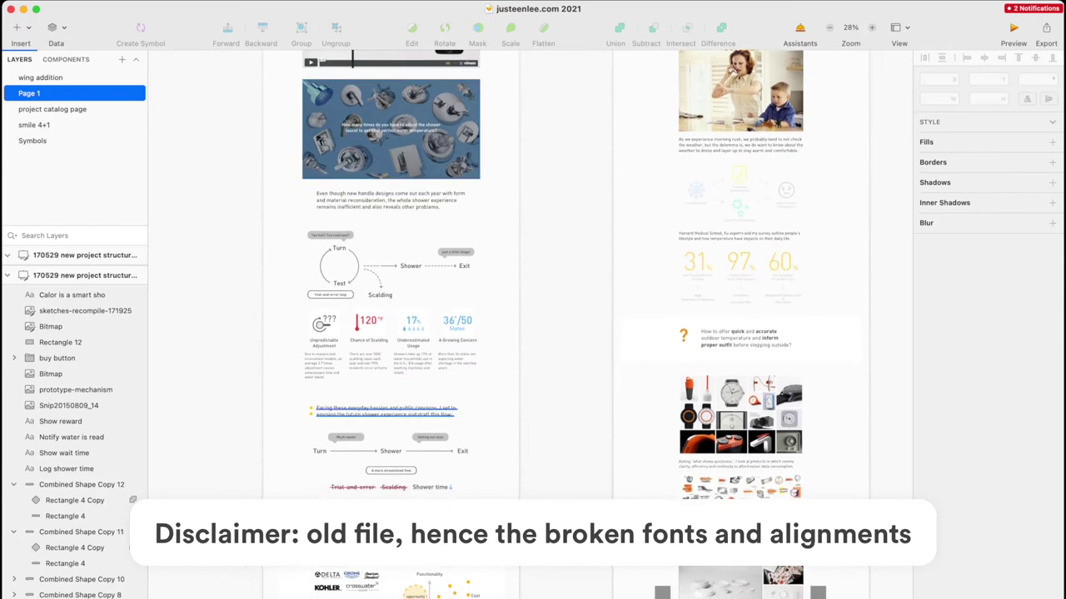
left_click(385, 411)
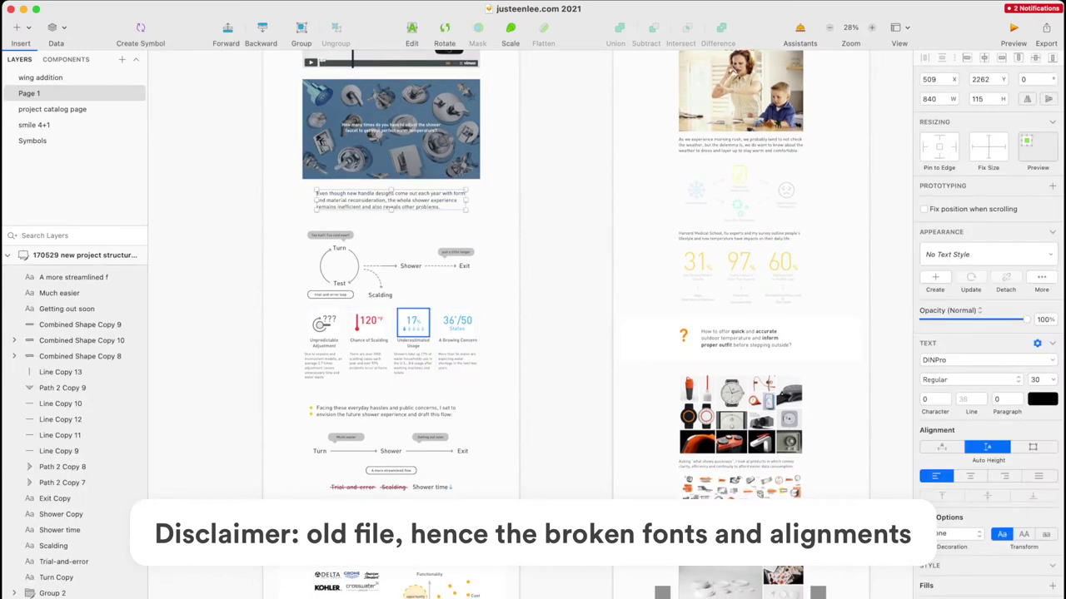
scroll(549, 324, "down", 12)
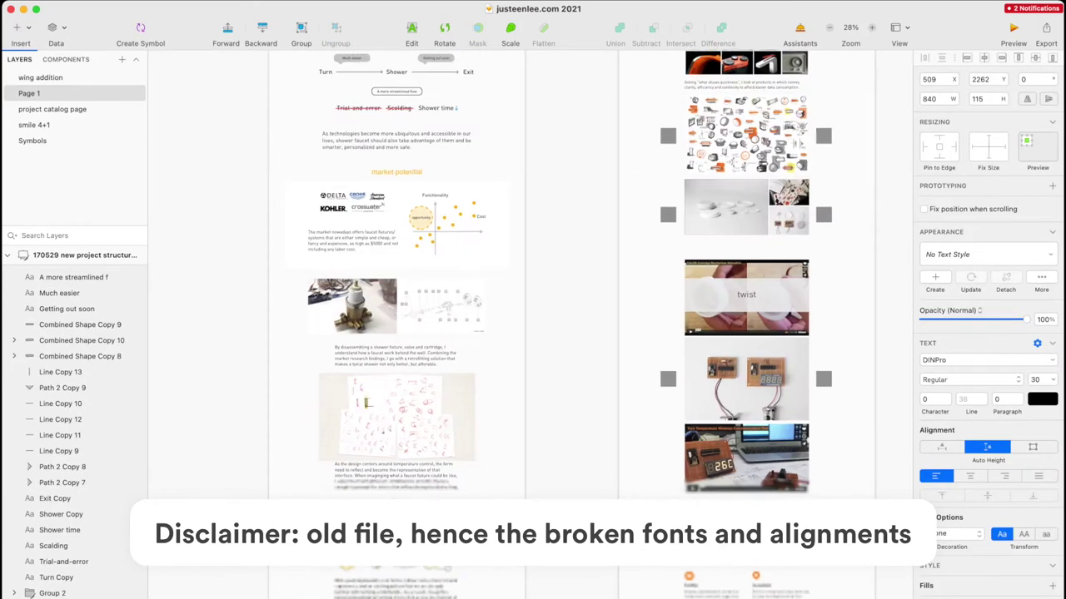
scroll(550, 324, "down", 12)
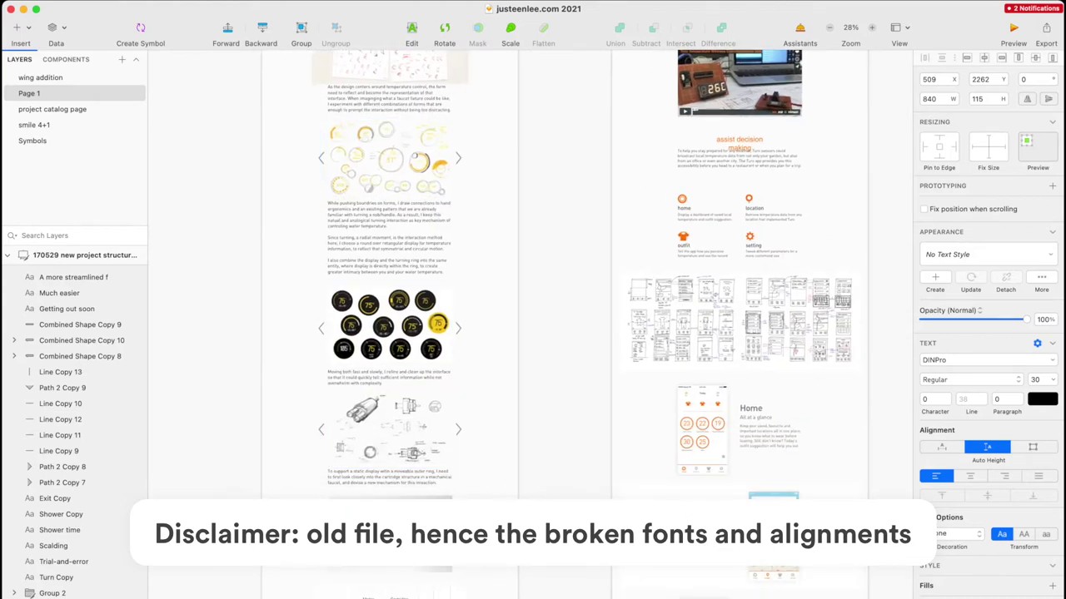
scroll(550, 324, "down", 20)
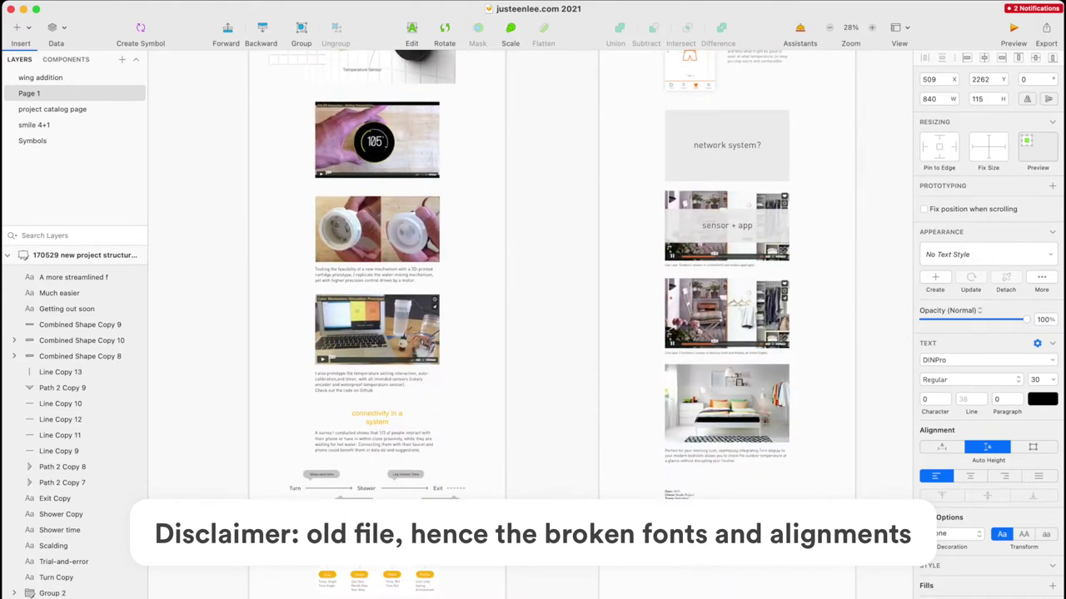
scroll(549, 324, "down", 20)
scroll(533, 325, "down", 4)
scroll(533, 325, "down", 5)
scroll(533, 325, "up", 18)
scroll(533, 325, "up", 1)
scroll(533, 325, "up", 5)
scroll(533, 325, "up", 3)
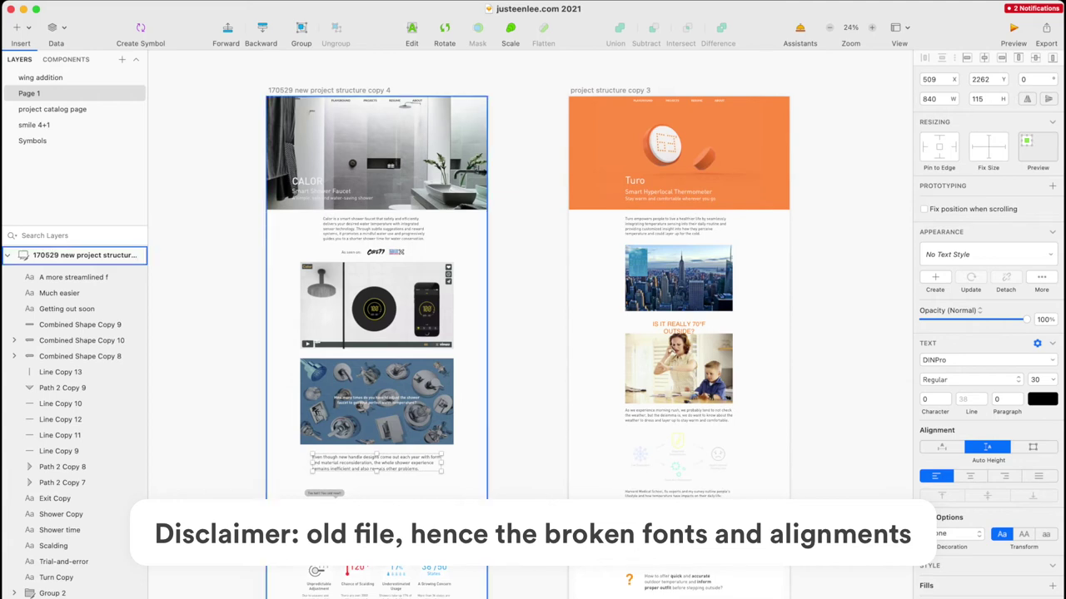
Select the Calor artboard and view its full length next to the Turo artboard
left_click(329, 90)
key("super+2")
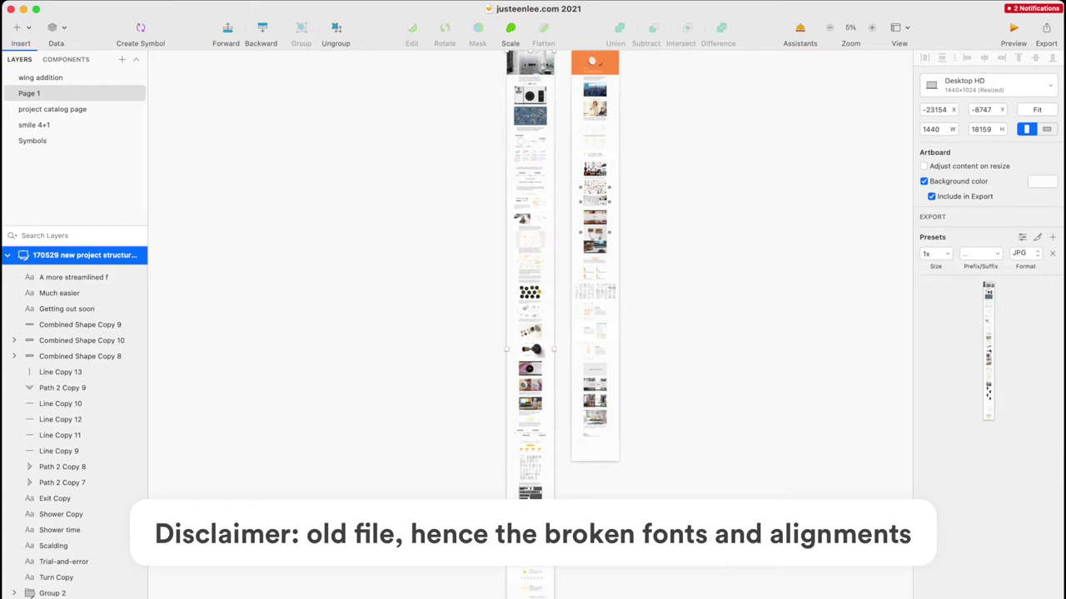
scroll(562, 274, "up", 3)
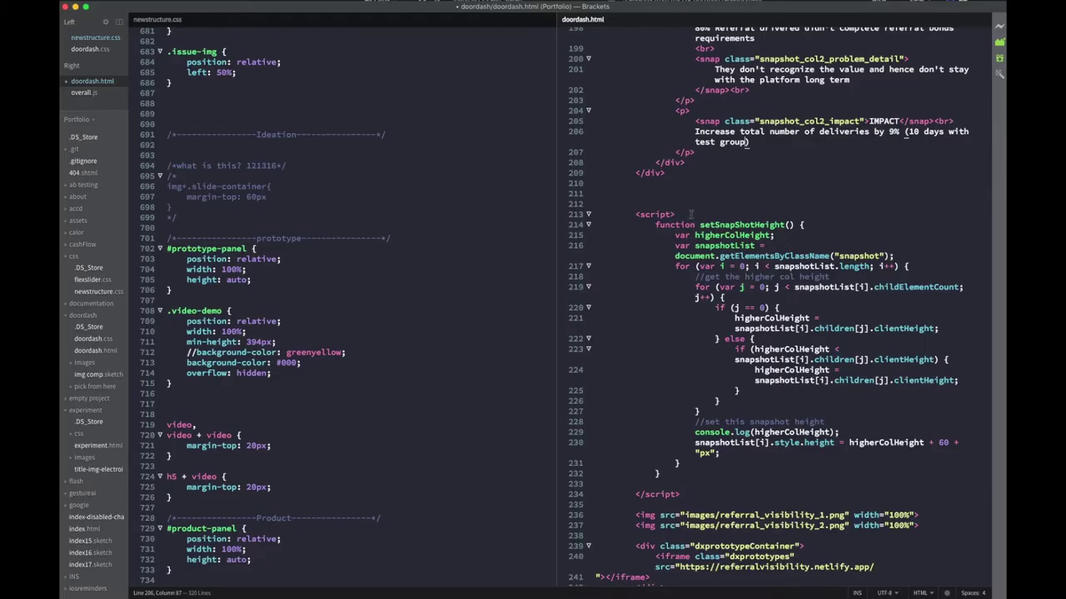
In Brackets, add three lines at the start of the script block in doordash.html and enter setTimeout above the setSnapShotHeight function
key("Return")
key("Return")
key("Return")
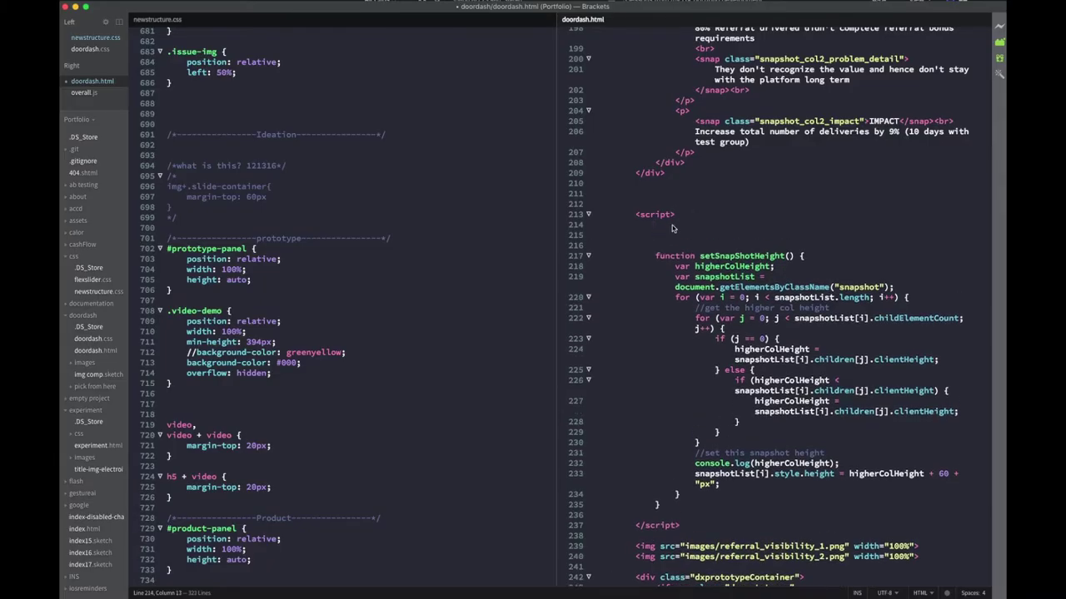
type("f")
key("BackSpace")
type("set")
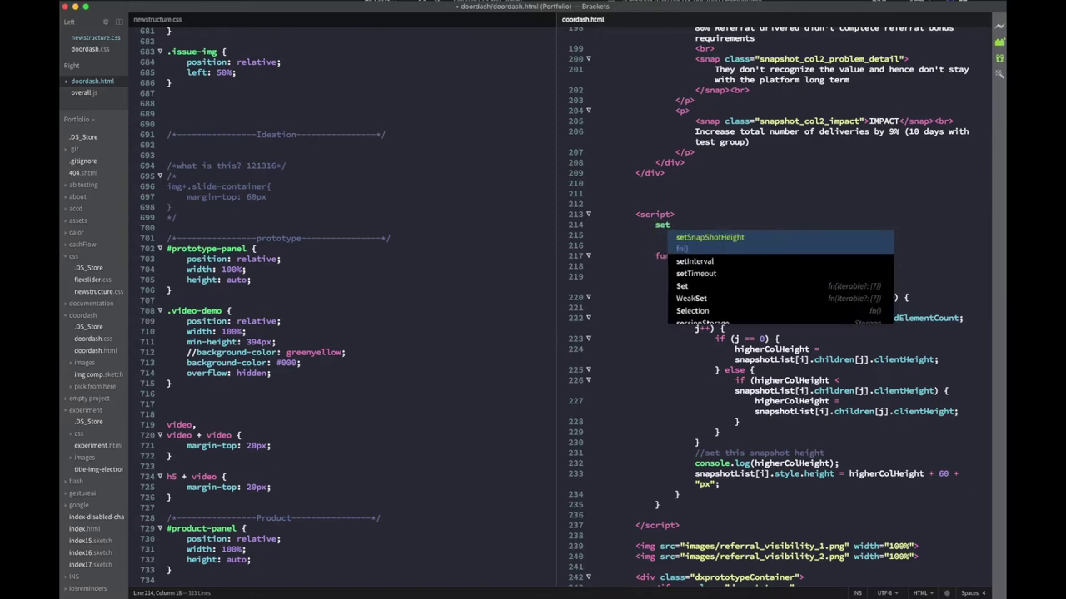
type("Ti")
key("Return")
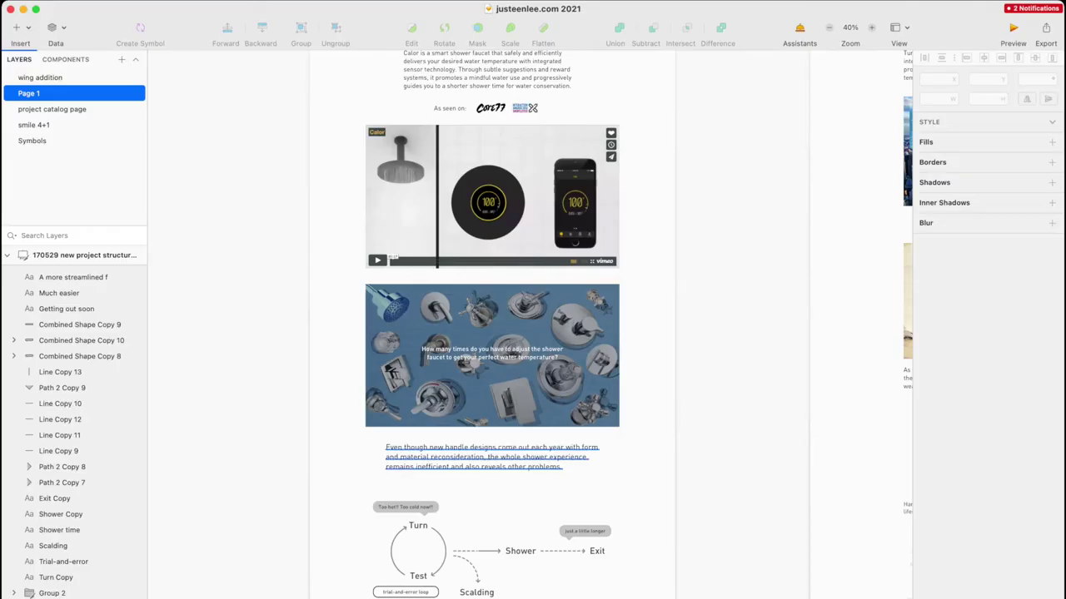
In Sketch, move the "Even though new handle designs" paragraph above the blue faucet collage and shift the collage down below it
left_click(492, 457)
left_click_drag(492, 458, 492, 298)
left_click_drag(492, 358, 492, 401)
scroll(492, 401, "down", 5)
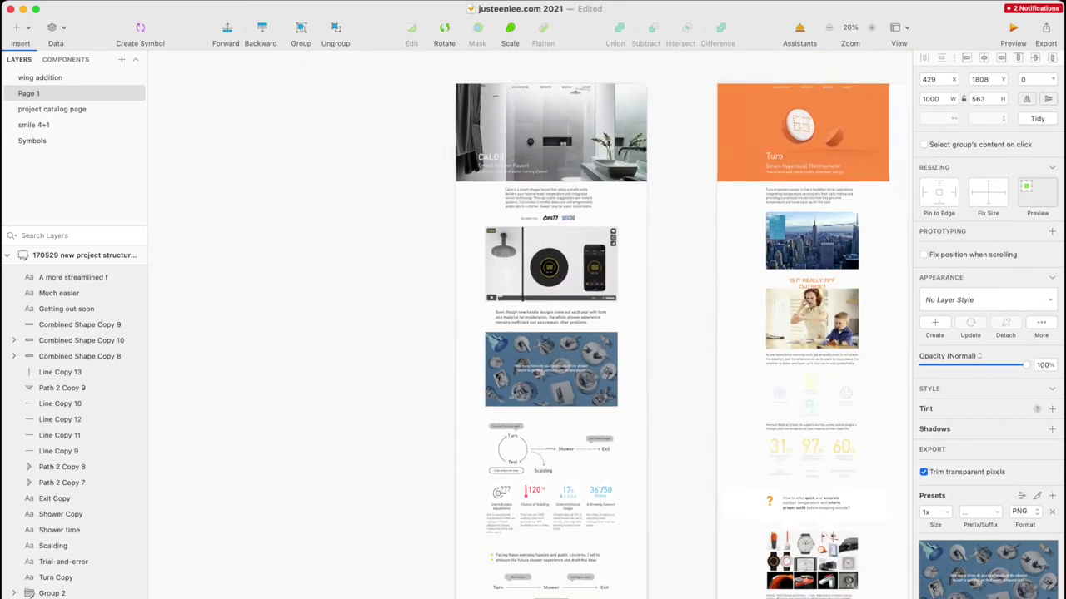
key("Escape")
Preview the Calor artboard as a web page and review it from the header through the faucet collage
scroll(616, 325, "down", 5)
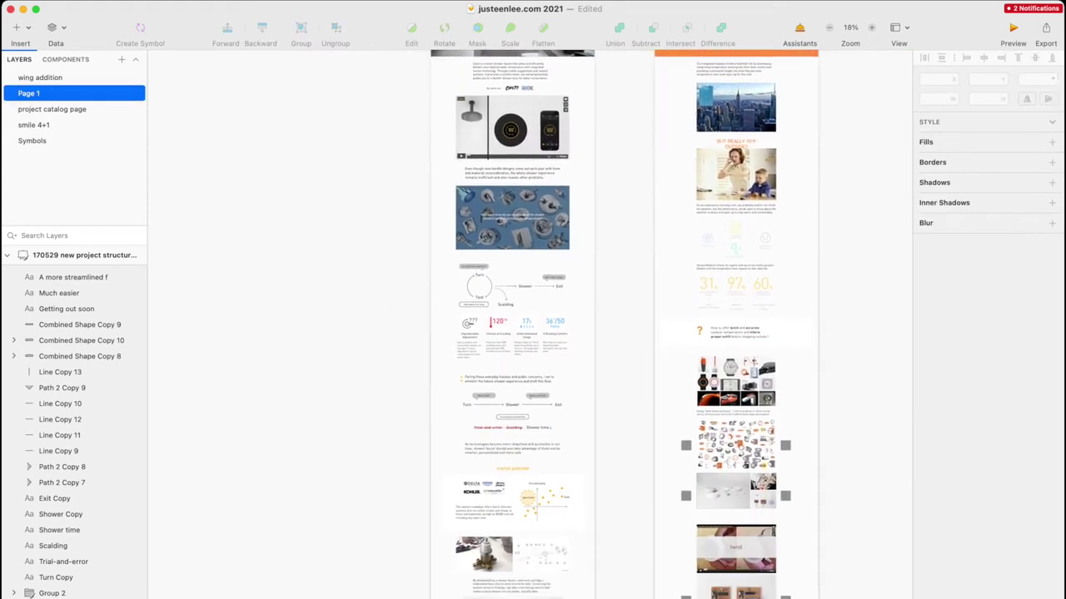
scroll(539, 204, "up", 5)
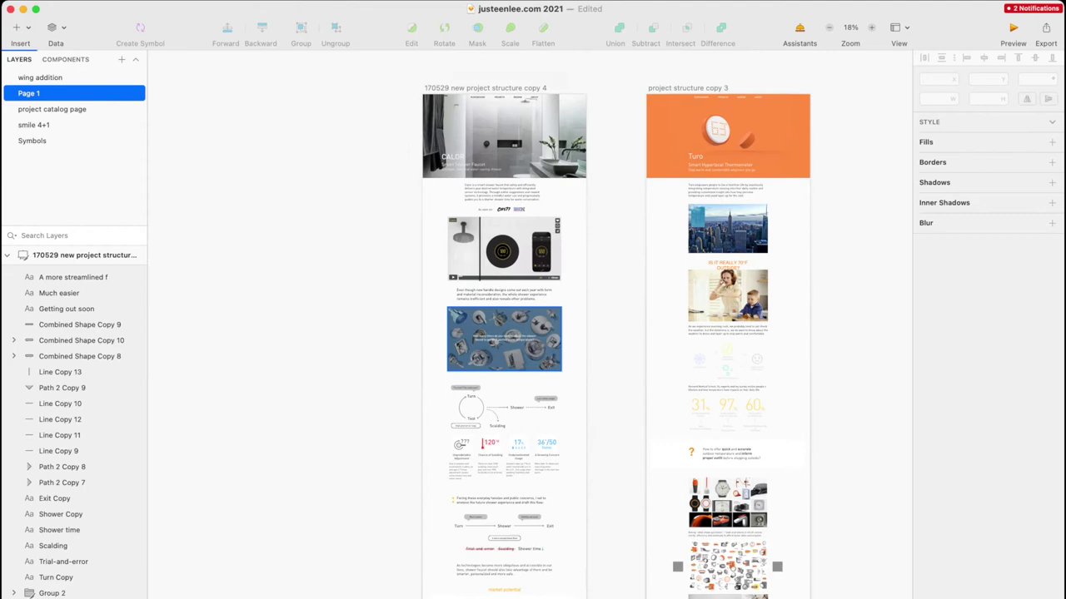
scroll(533, 325, "down", 3)
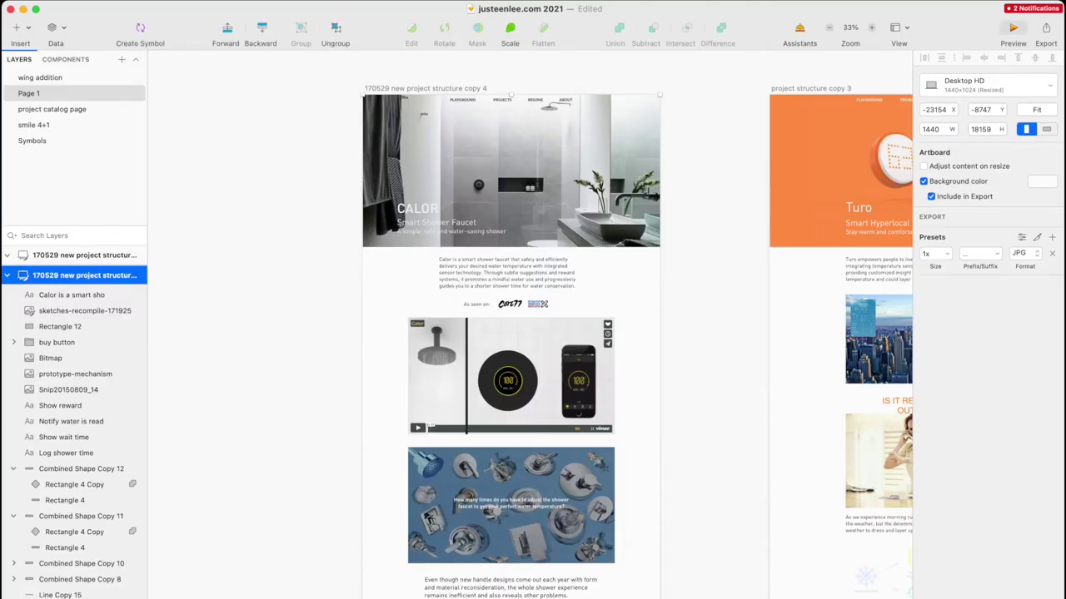
key("super+p")
scroll(508, 310, "down", 3)
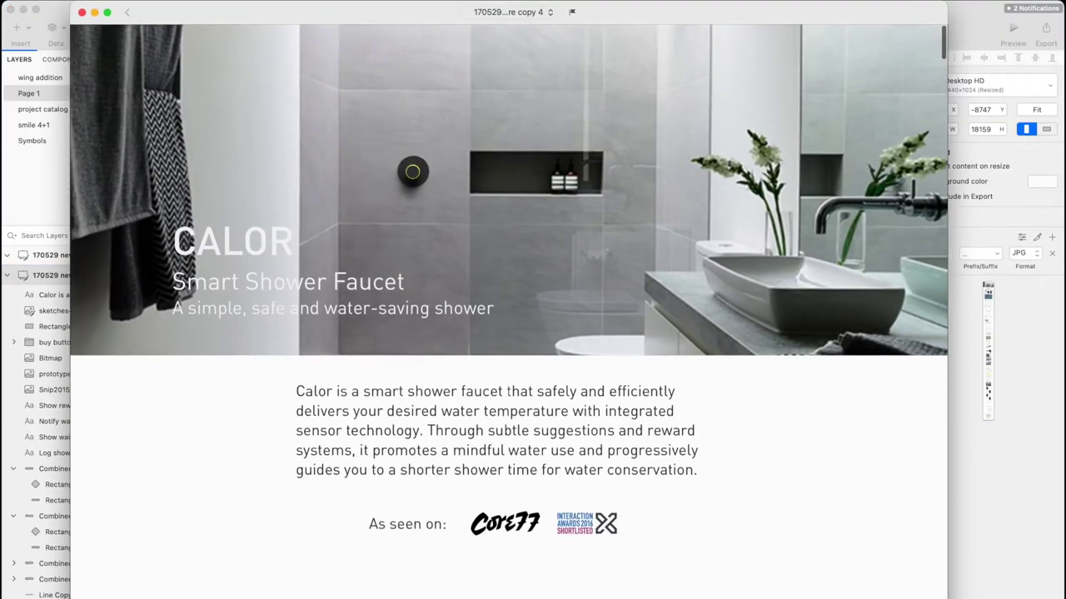
scroll(509, 310, "down", 6)
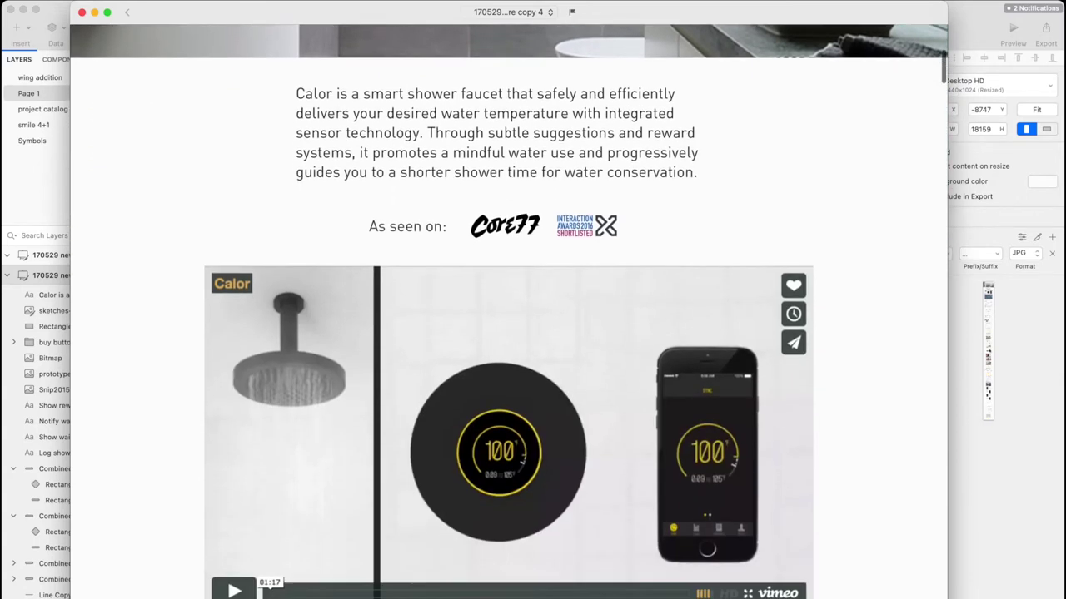
scroll(508, 311, "down", 9)
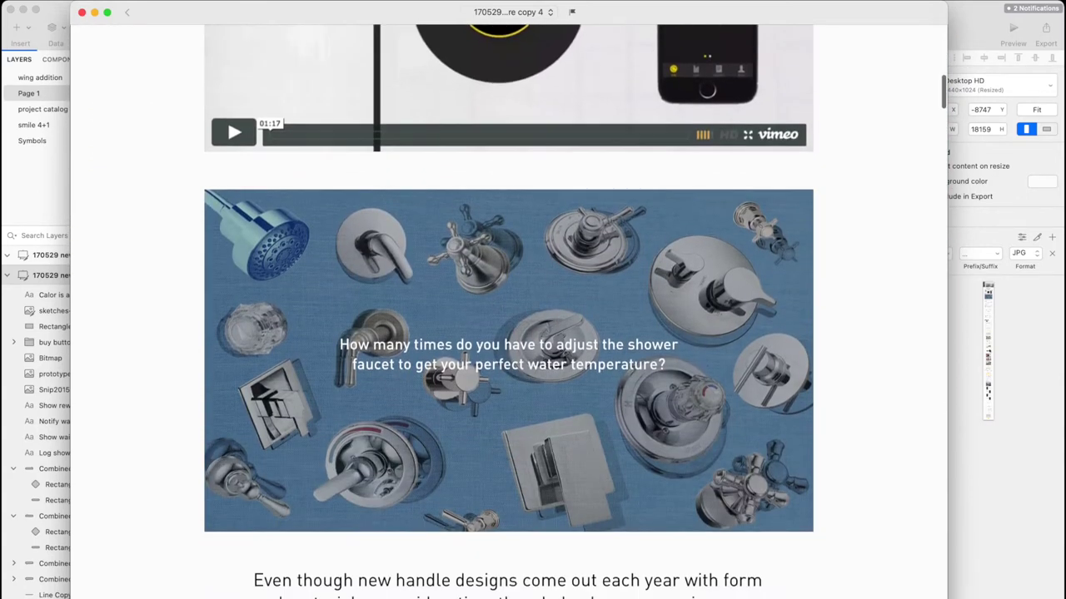
scroll(509, 311, "down", 13)
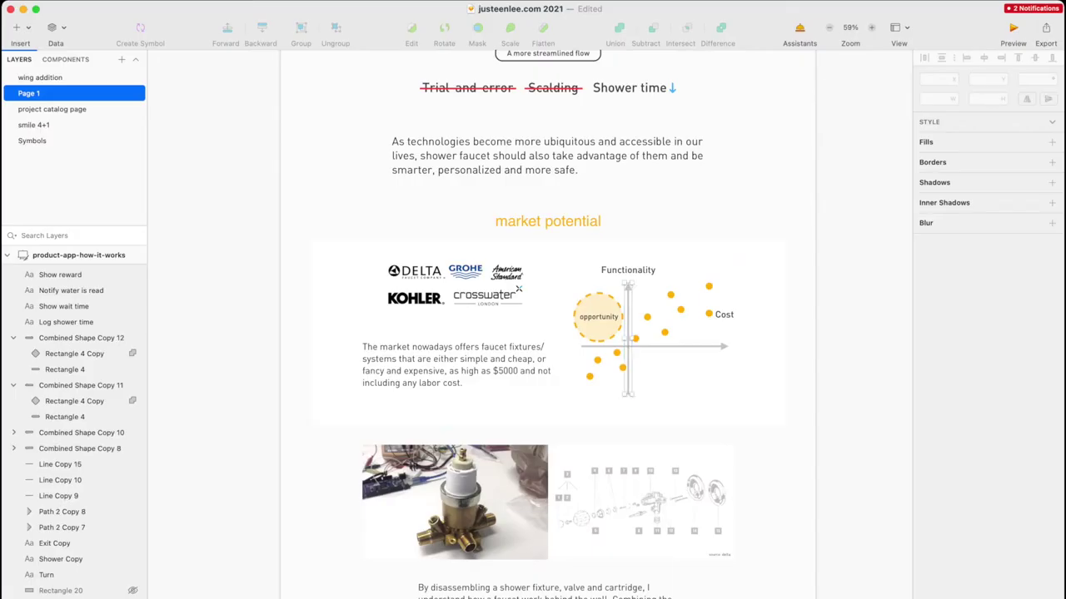
Inspect the elements of the market potential chart, including the horizontal axis, Functionality label, opportunity label and dashed circle
left_click(660, 347)
scroll(660, 346, "up", 5)
scroll(660, 346, "right", 2)
left_click(531, 207)
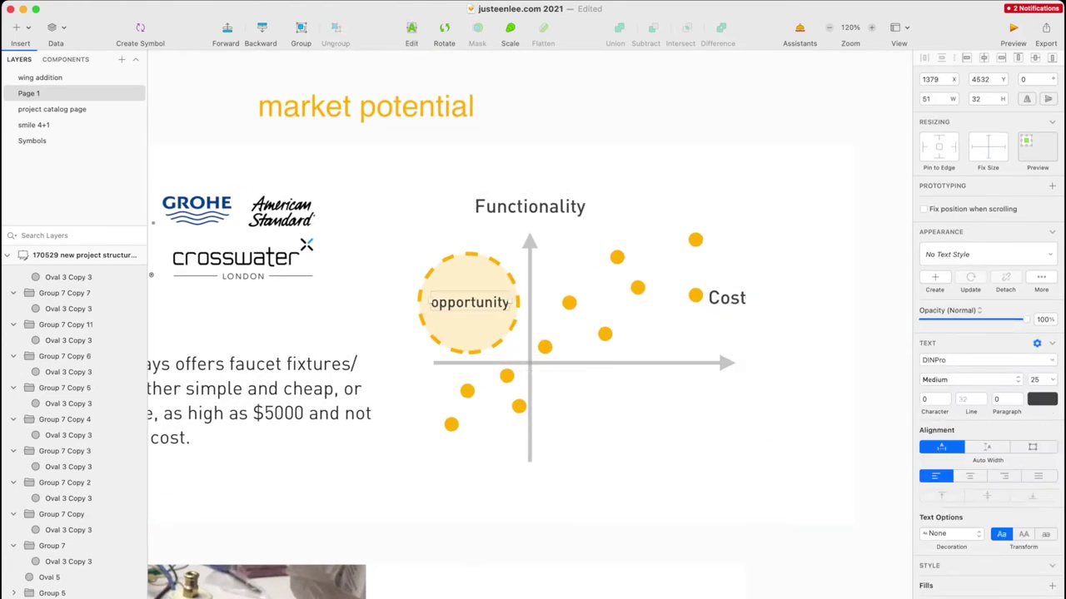
left_click(469, 303)
left_click(469, 330)
scroll(492, 313, "down", 4)
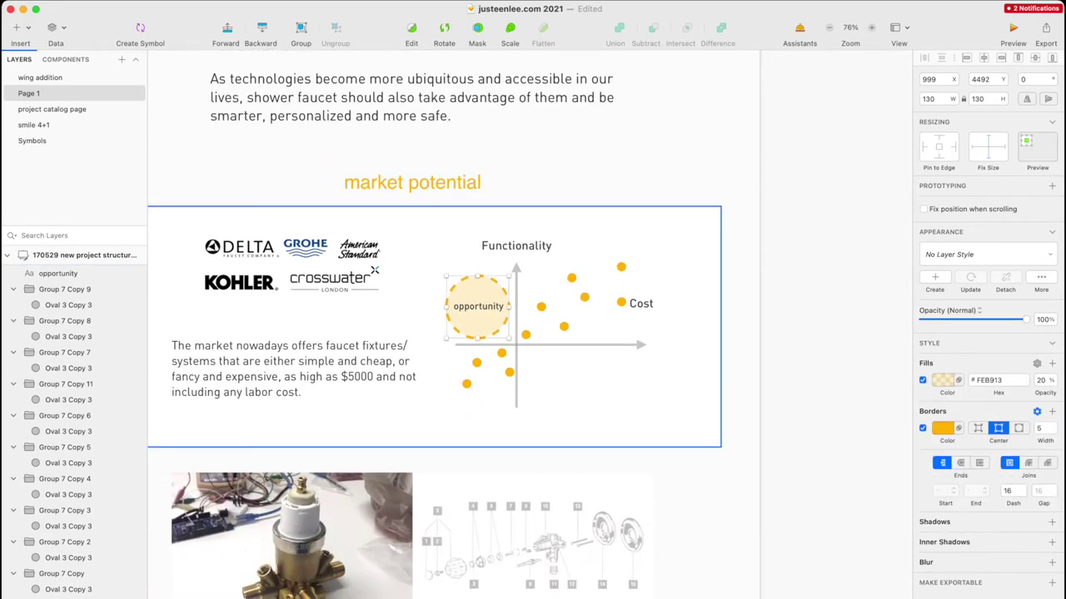
Examine the product-app-how-it-works artboard and compare it with the same flow diagram in the Calor page's connectivity section
scroll(530, 316, "down", 3)
scroll(529, 316, "down", 12)
scroll(493, 313, "down", 10)
scroll(493, 313, "right", 10)
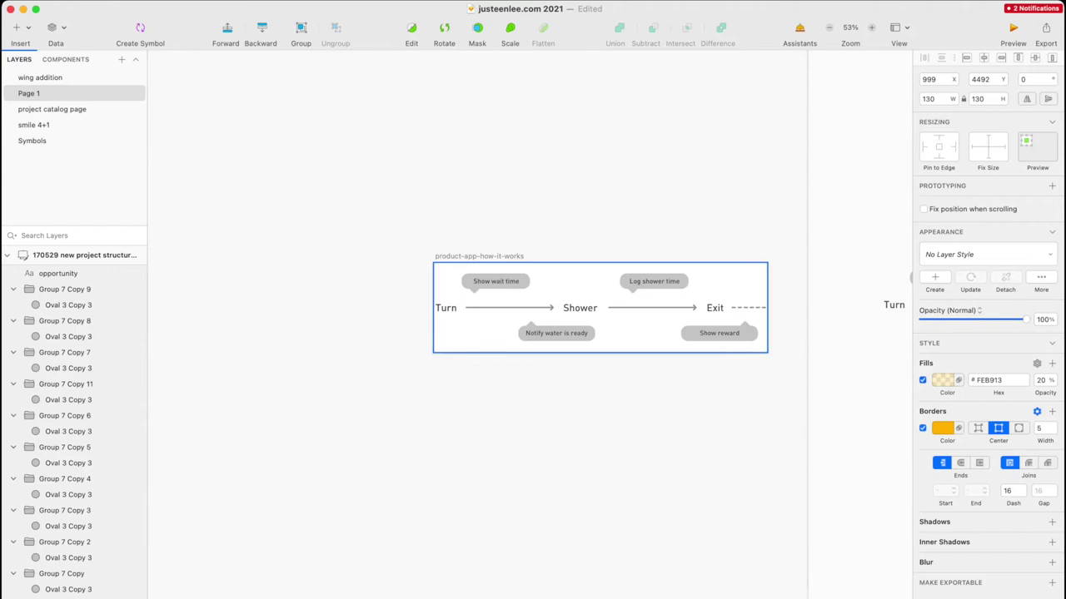
left_click(480, 257)
scroll(479, 256, "right", 8)
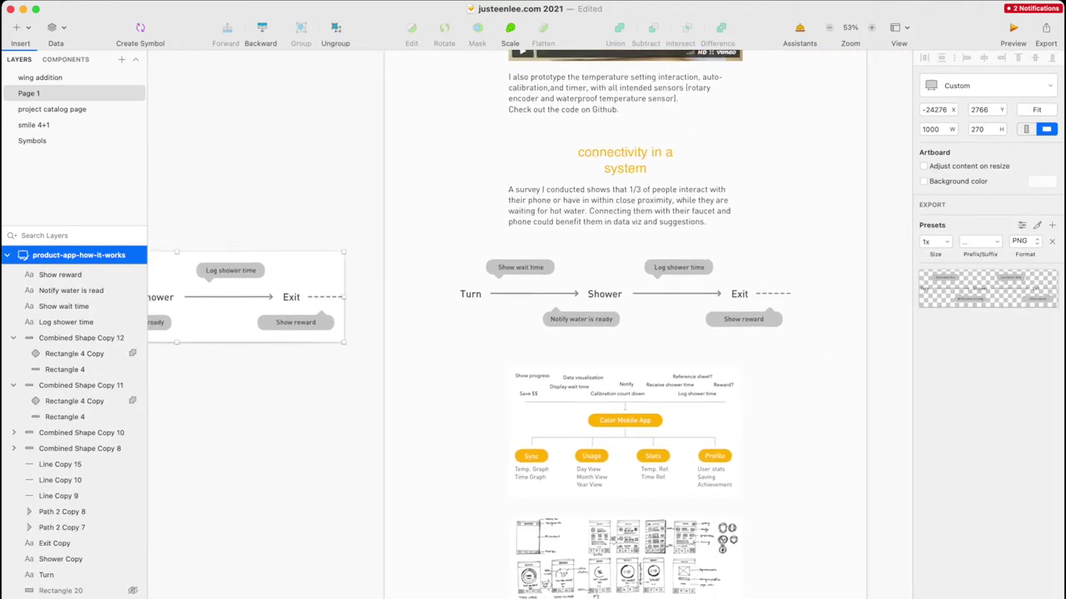
scroll(482, 278, "right", 2)
left_click(483, 280)
left_click_drag(835, 366, 379, 252)
left_click(378, 252)
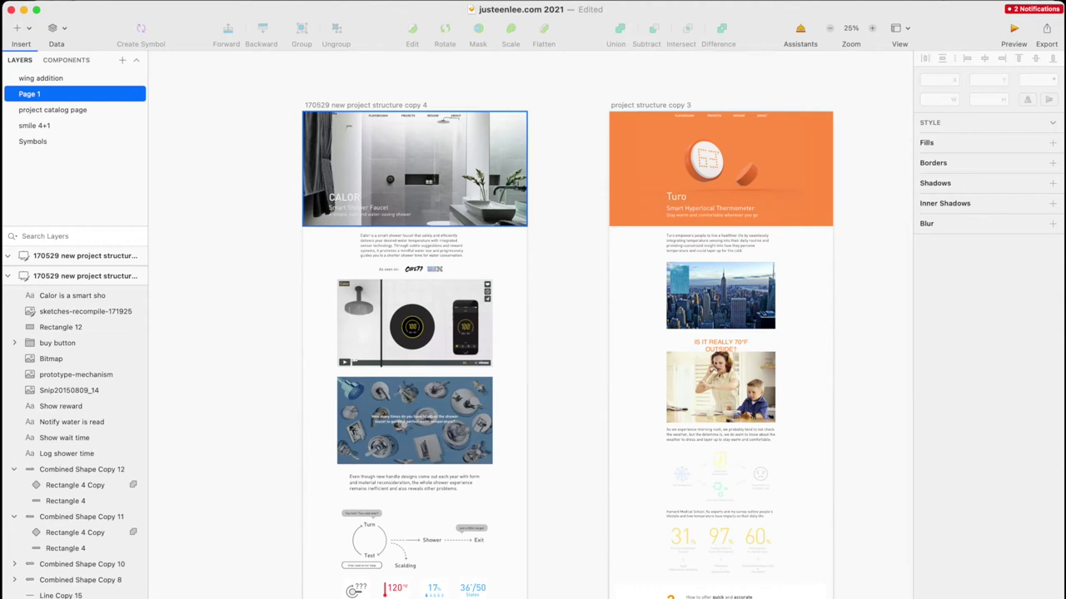
Compare the header banners of the Calor and Turo artboards
left_click(367, 106)
scroll(530, 114, "up", 3)
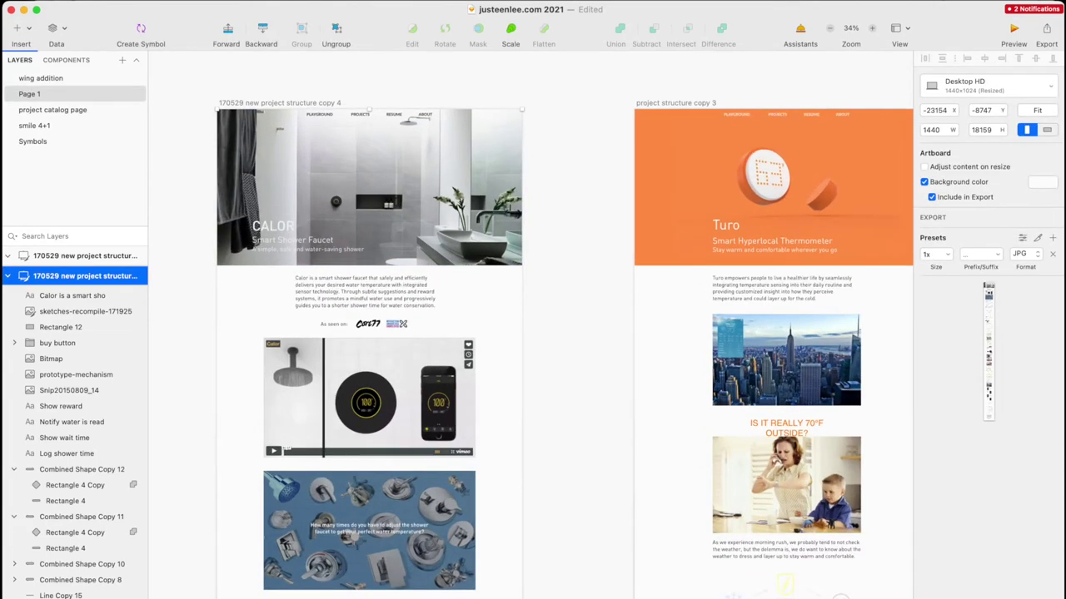
scroll(530, 113, "right", 1)
scroll(529, 325, "down", 1)
key("Escape")
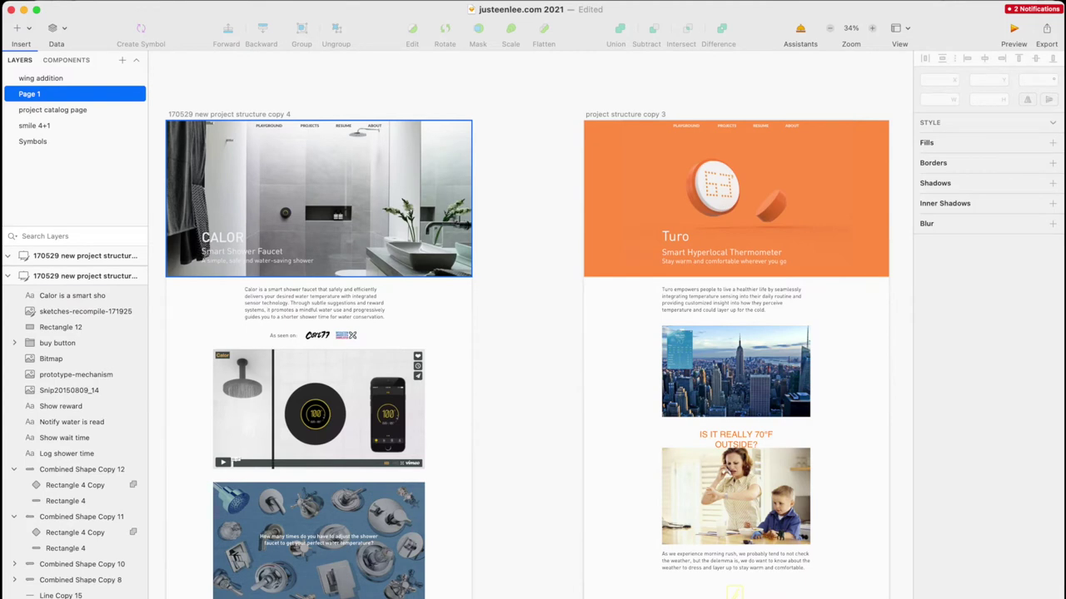
left_click(366, 198)
left_click(868, 200)
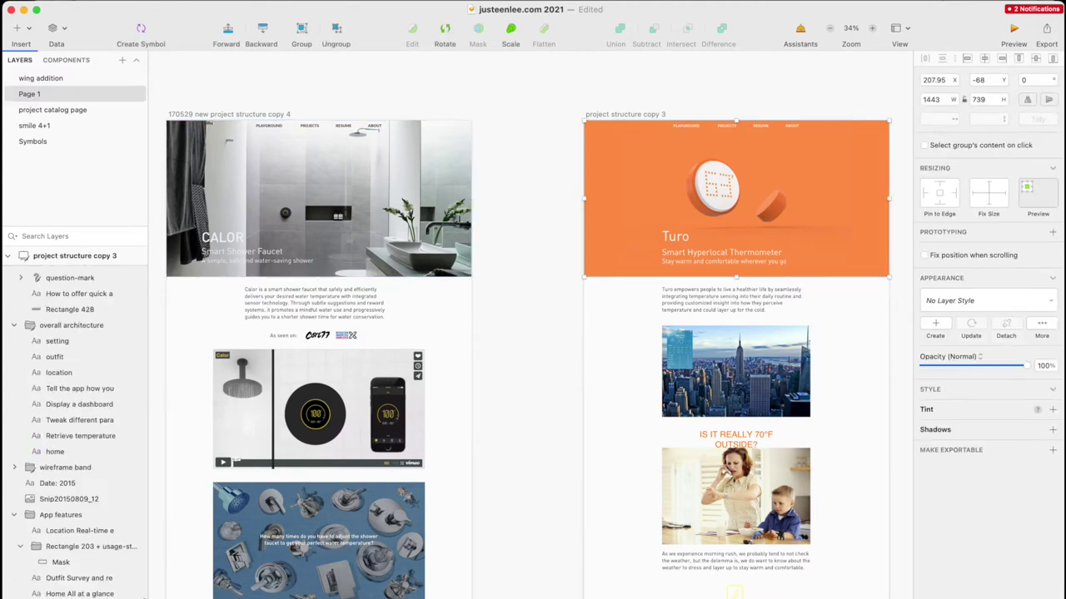
left_click(799, 197)
Compare the subtitles and intro paragraphs of the Calor and Turo pages by selecting each in turn
left_click(241, 252)
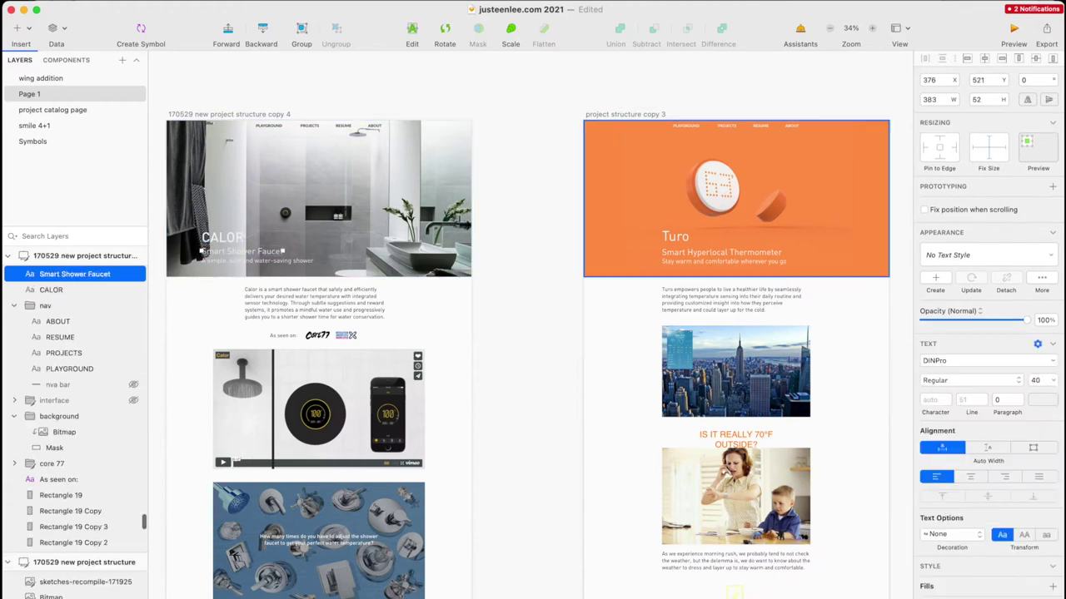
left_click(721, 253)
left_click(315, 304)
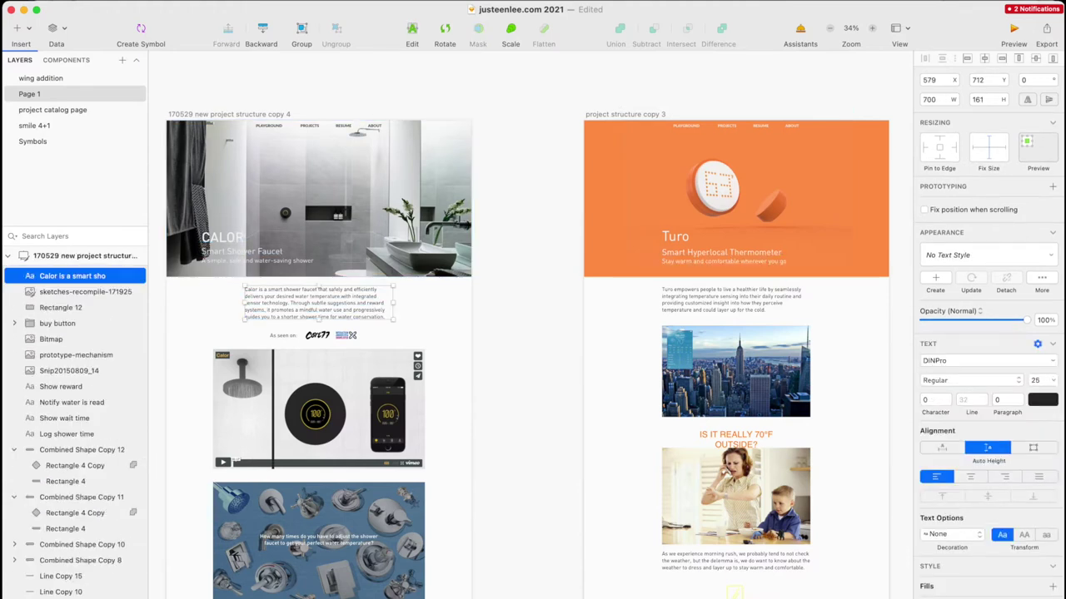
left_click(732, 300)
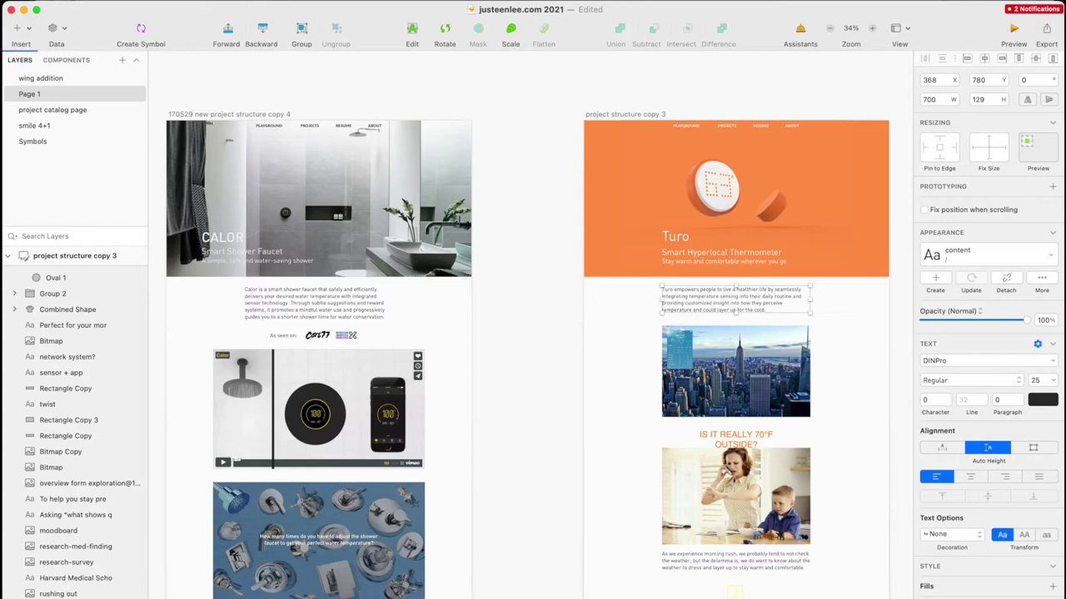
key("Escape")
Compare the Calor page's faucet collage with the Turo page's family photo, and examine the research sections below
scroll(533, 324, "down", 5)
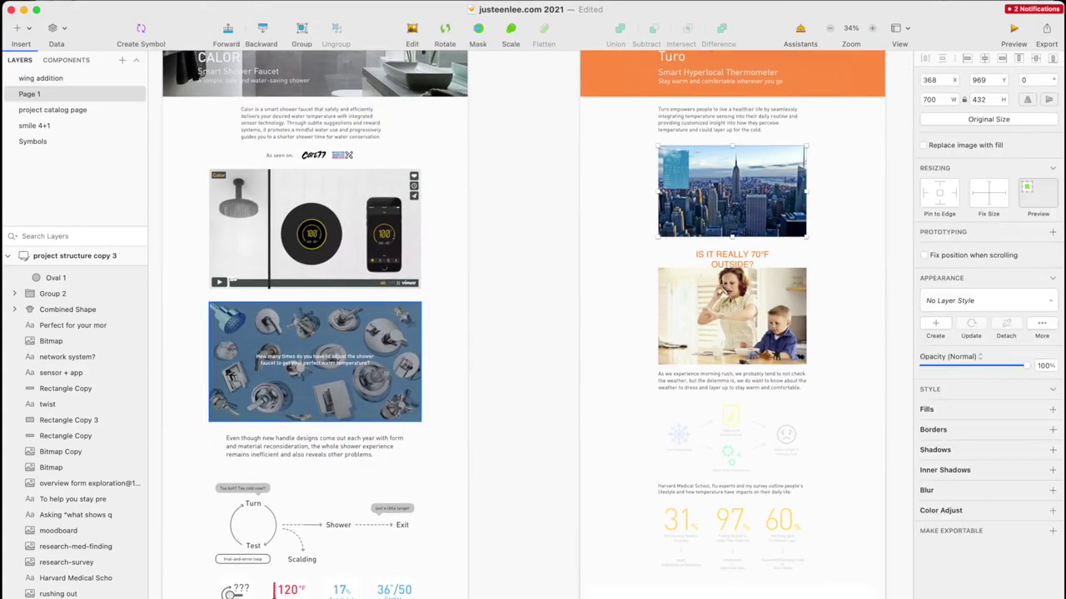
left_click(315, 361)
left_click(732, 316)
scroll(522, 325, "down", 6)
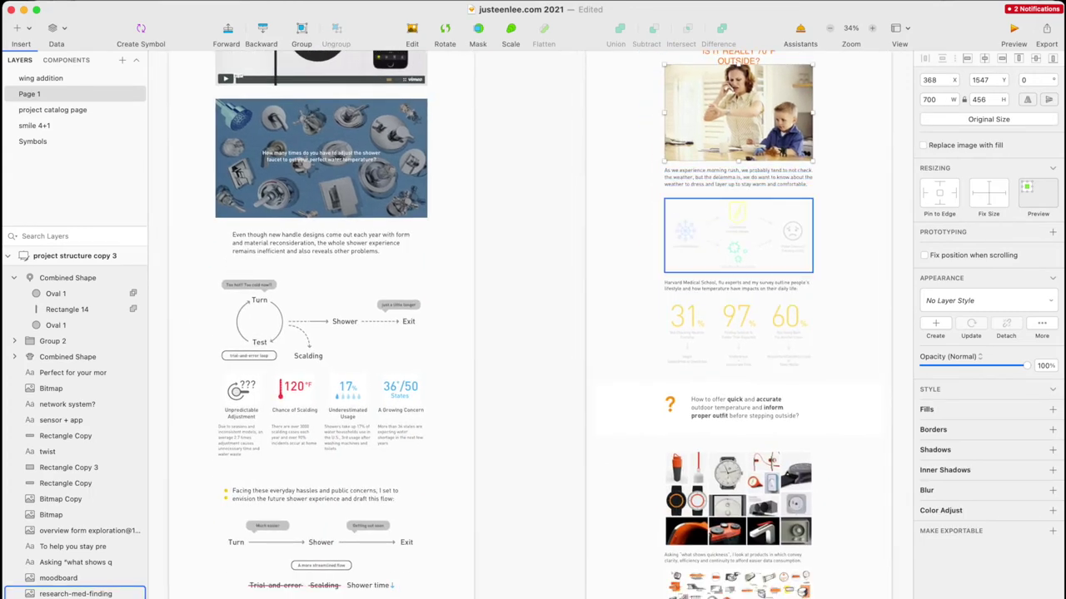
Compare the tops of the Calor and Turo pages, selecting Turo's skyline photo and examining the content beneath it against Calor's video section
scroll(533, 325, "up", 12)
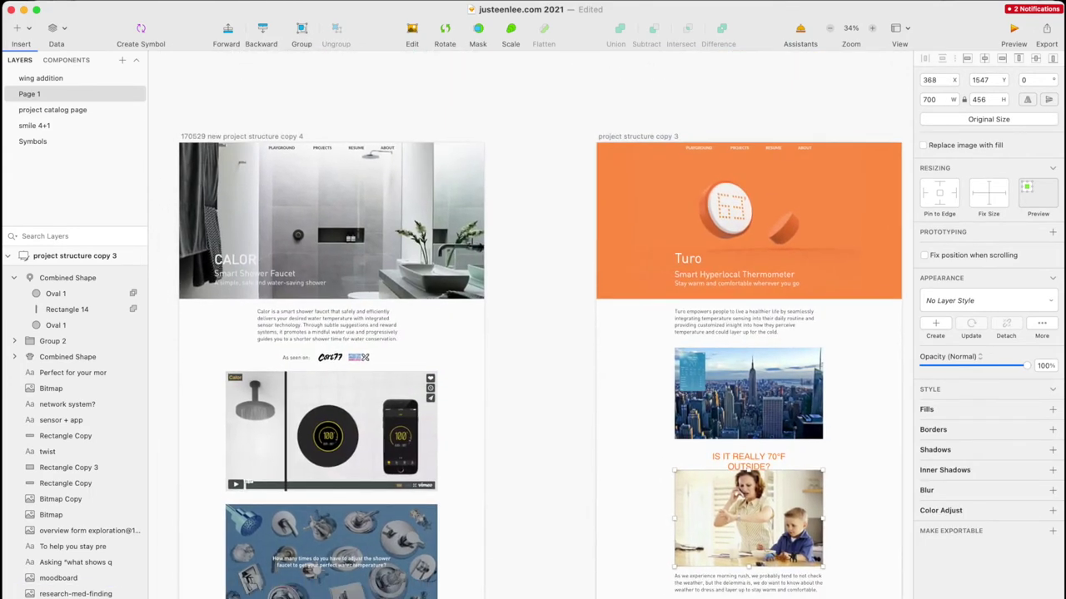
left_click(539, 258)
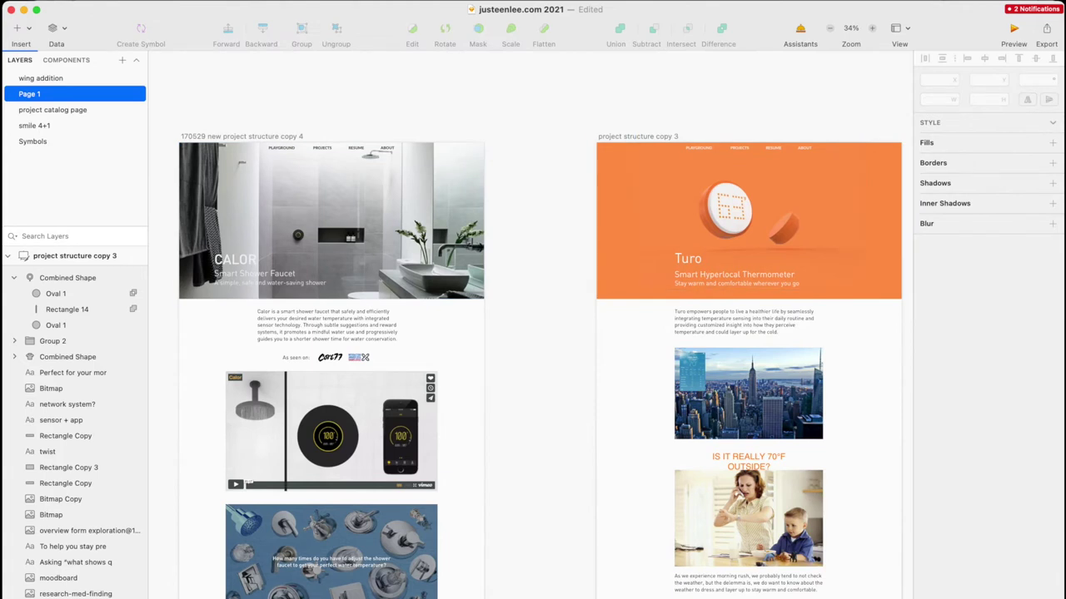
left_click(747, 395)
scroll(746, 395, "down", 4)
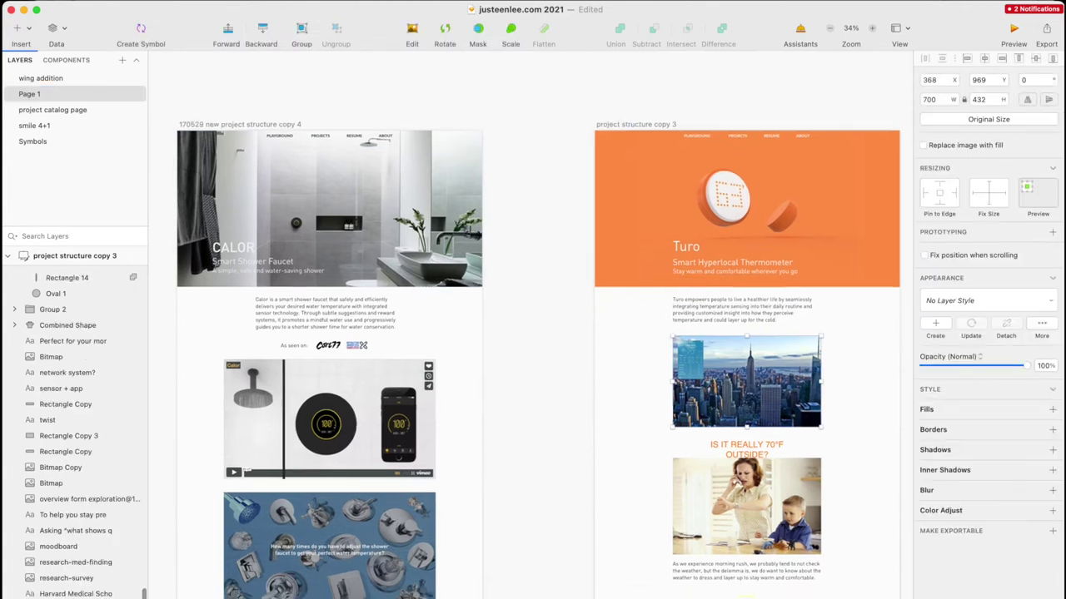
scroll(729, 398, "down", 4)
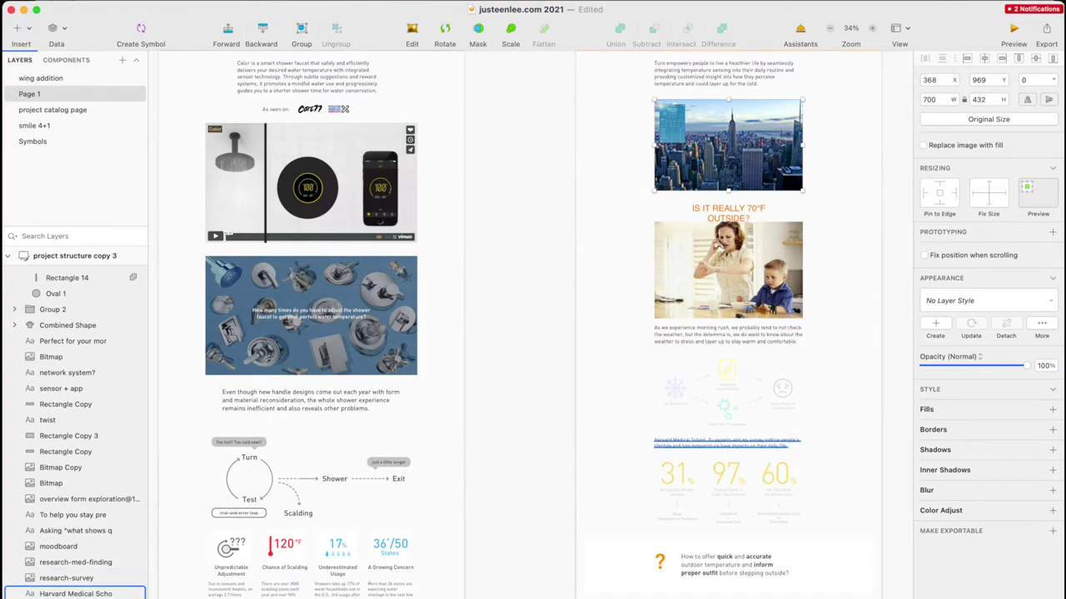
scroll(791, 497, "down", 6)
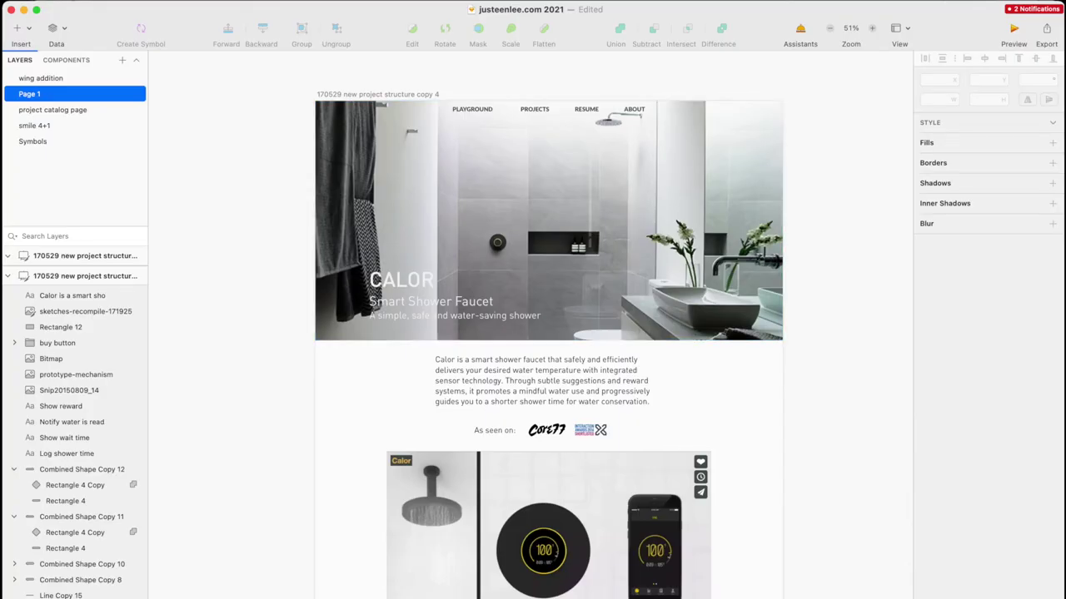
Examine the Calor page's layout at closer range and bring the Turo page's header banner into view
scroll(541, 333, "down", 15)
scroll(533, 333, "up", 10)
scroll(532, 333, "right", 10)
scroll(532, 333, "up", 2)
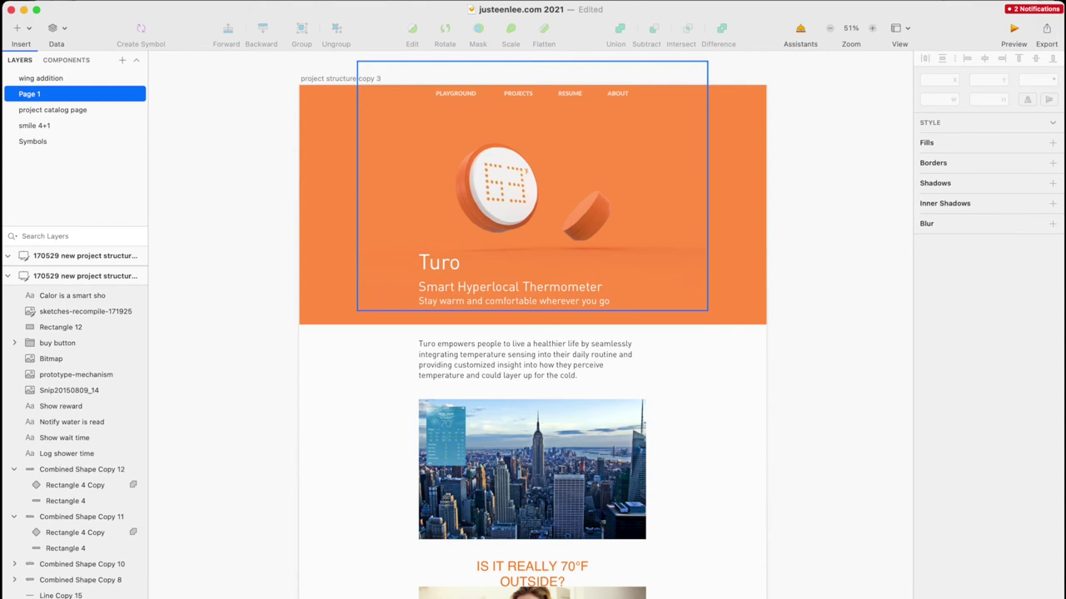
Inspect the Turo page's thermometer banner image and intro paragraph, and examine the skyline and family photos beneath them
left_click(533, 187)
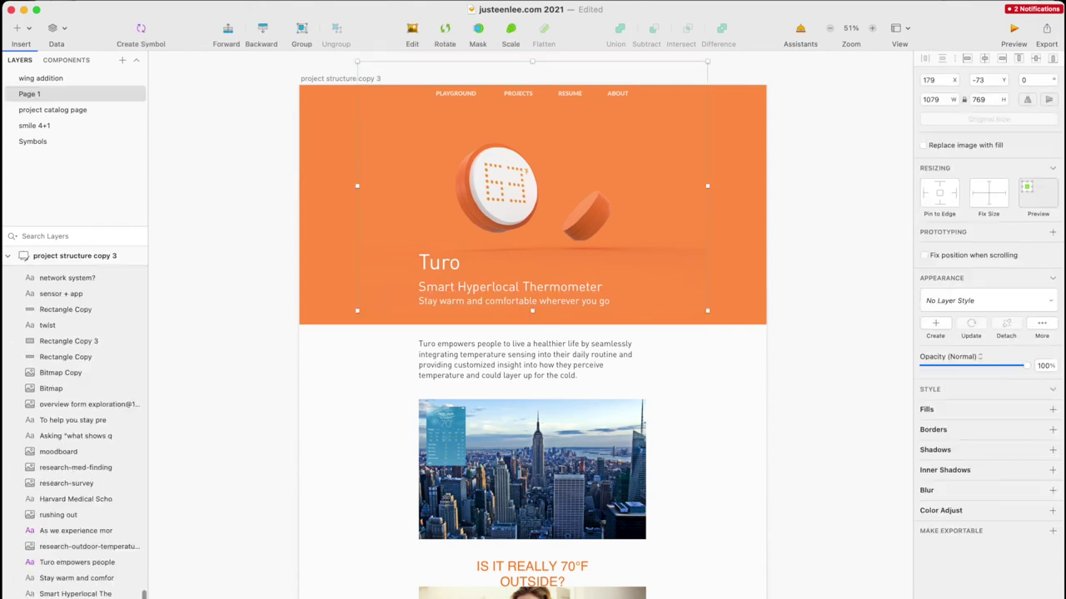
left_click(525, 359)
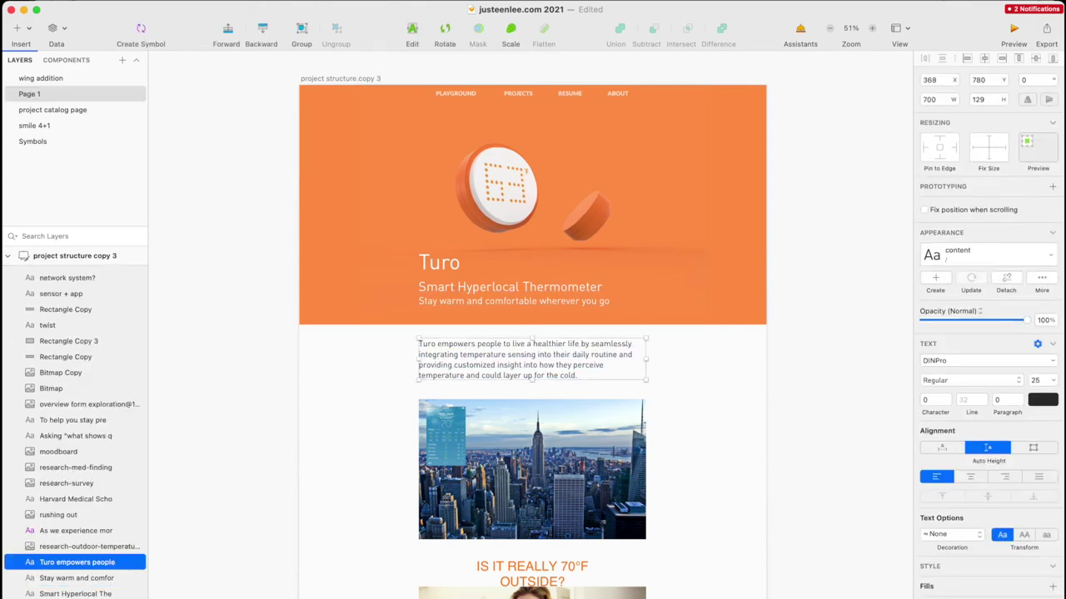
scroll(532, 416, "down", 5)
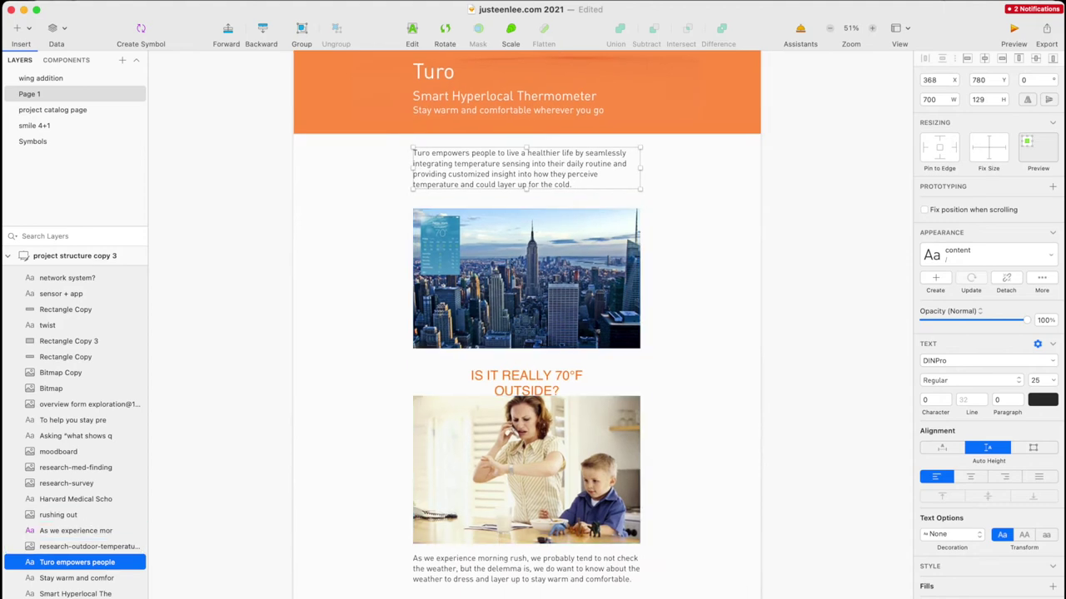
scroll(527, 470, "down", 3)
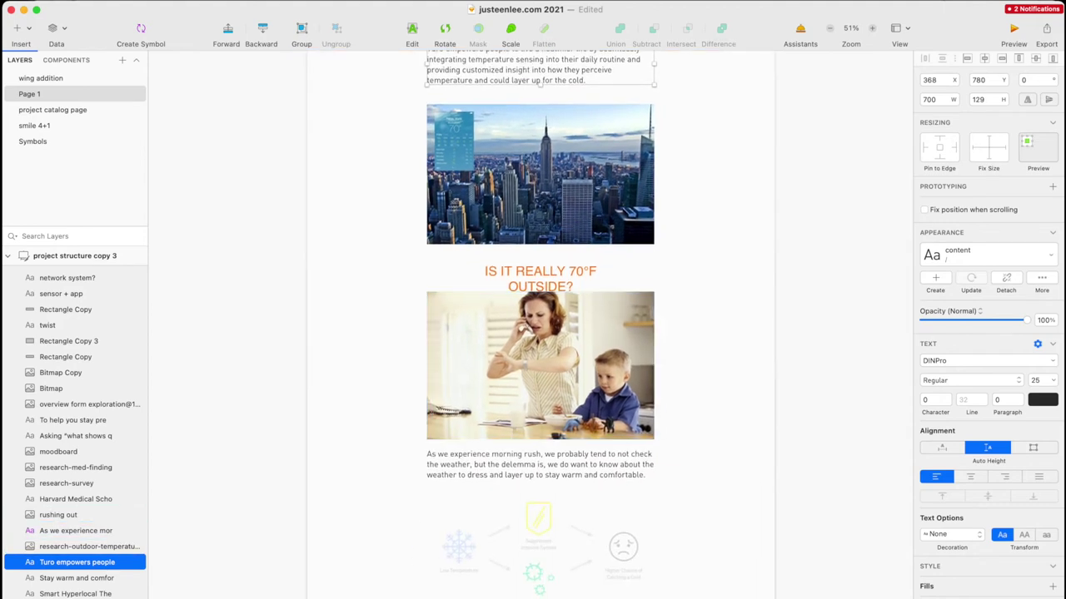